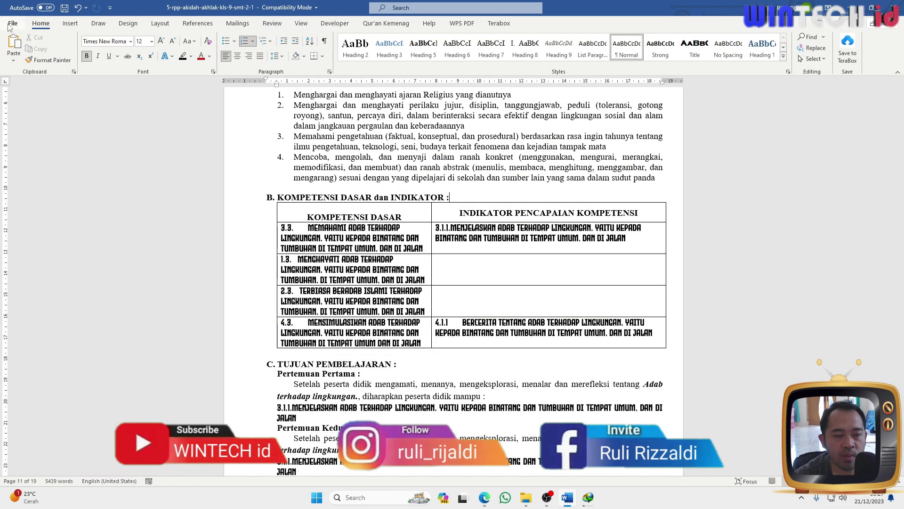
# Return to the lesson plan document, then open and close Find and Replace without replacing.
pyautogui.click(11, 24)
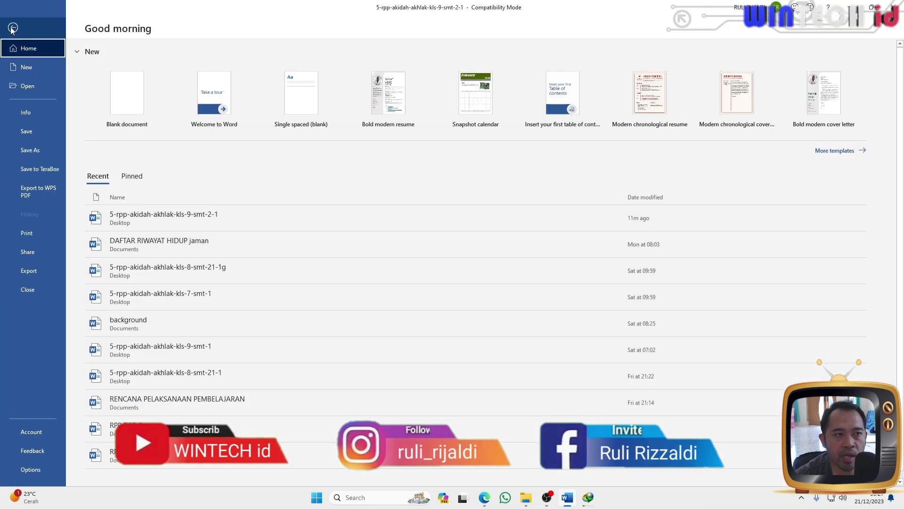
pyautogui.click(13, 29)
pyautogui.scroll(1, 569, 304)
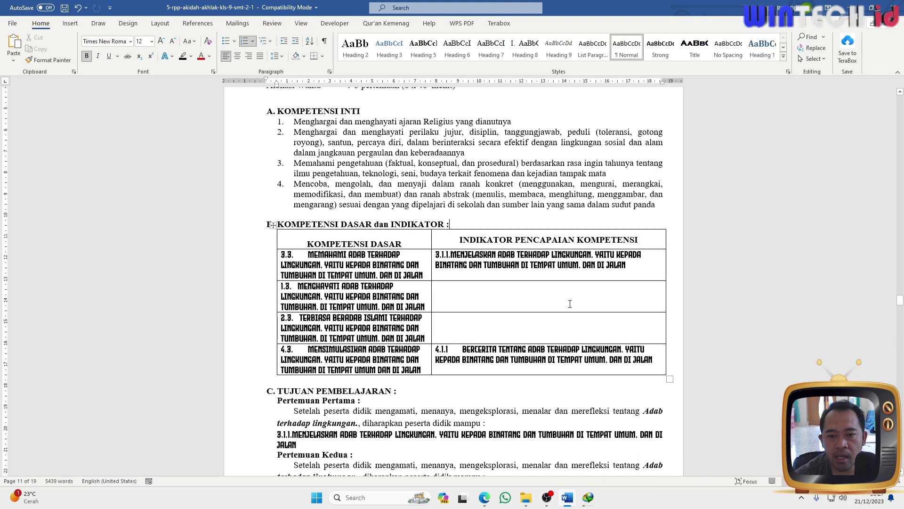
pyautogui.scroll(3, 570, 304)
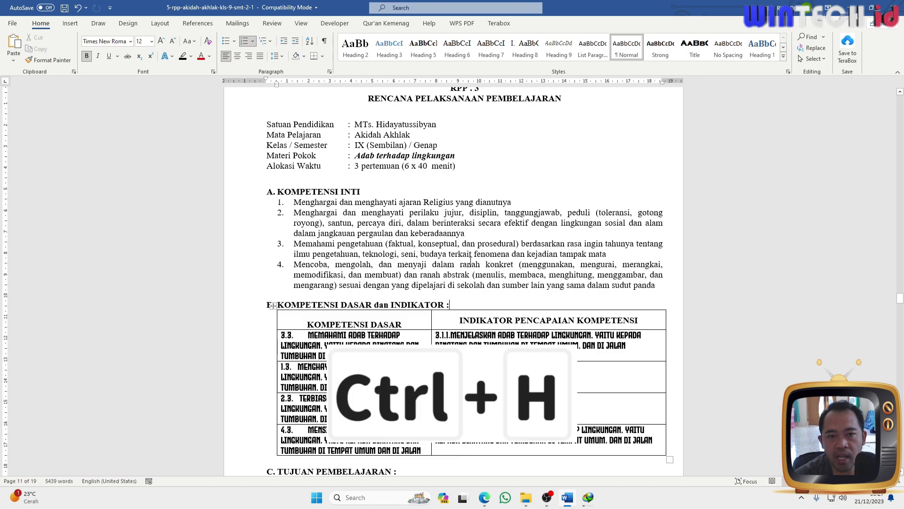
pyautogui.hotkey('ctrl', 'h')
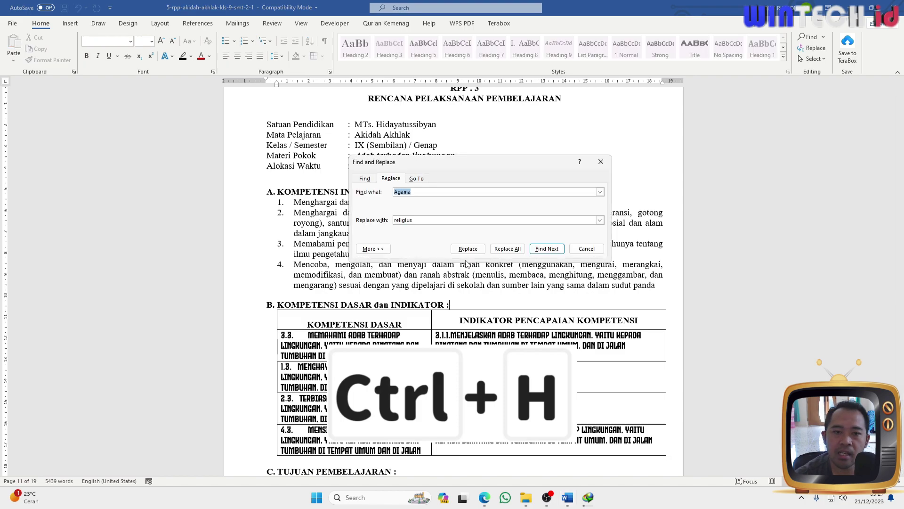
pyautogui.moveTo(456, 162); pyautogui.dragTo(442, 196)
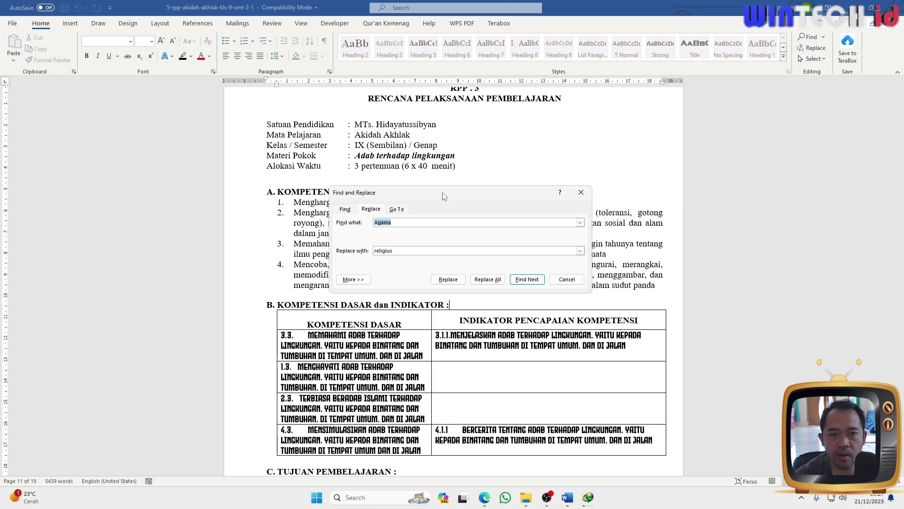
pyautogui.click(568, 279)
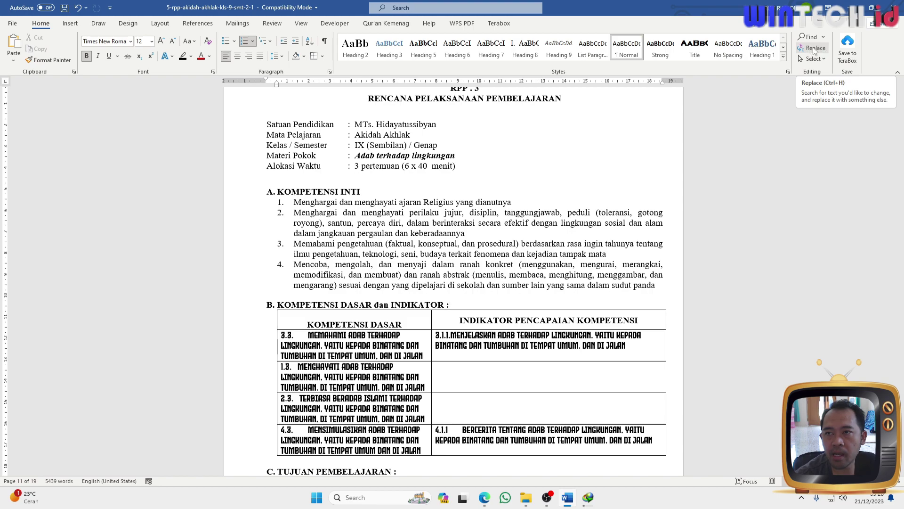
# Reopen Find and Replace and set Find what to 'religius' and Replace with to 'Agama'.
pyautogui.click(813, 49)
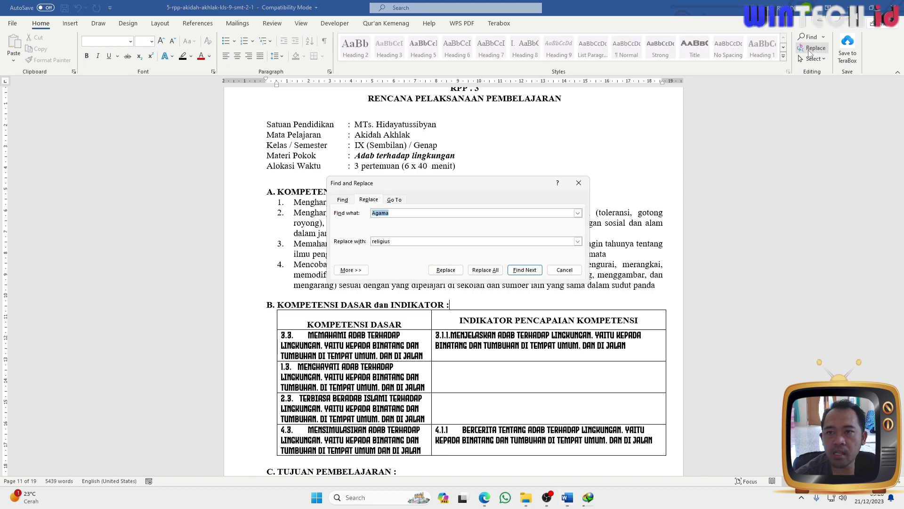
pyautogui.click(385, 213)
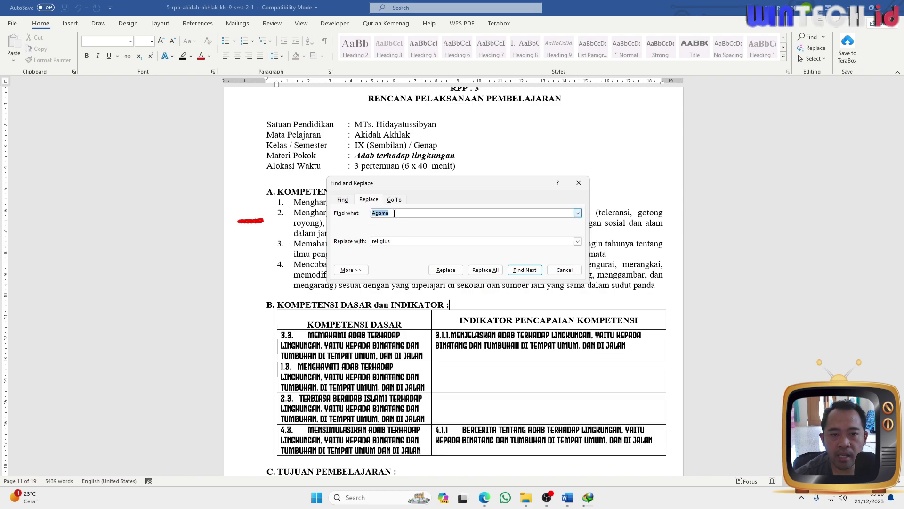
pyautogui.doubleClick(385, 214)
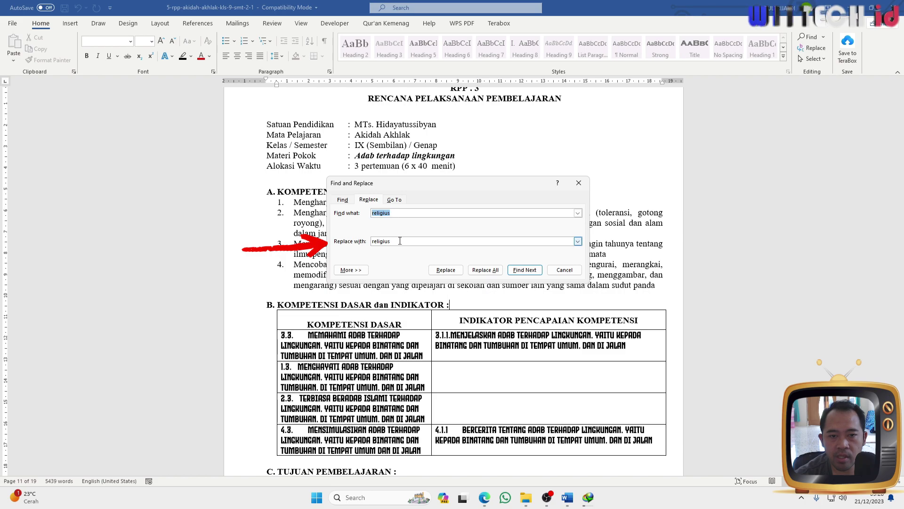
pyautogui.press('Tab')
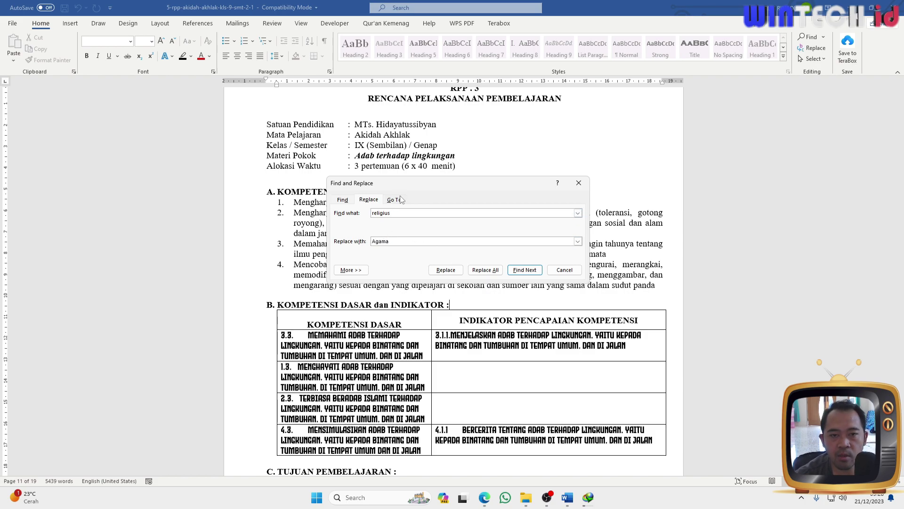
# Step through five Religius matches, reaching 'Kementerian Religius RI' in the learning sources.
pyautogui.moveTo(419, 182); pyautogui.dragTo(421, 176)
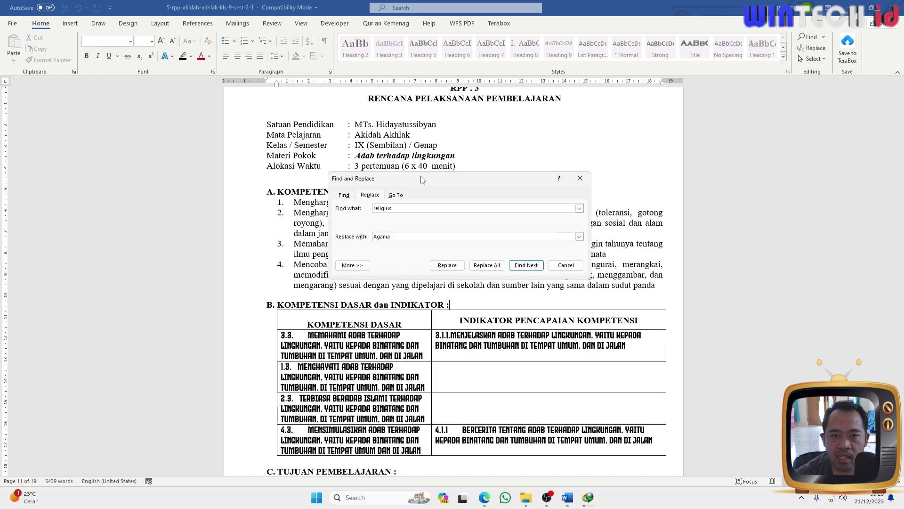
pyautogui.click(525, 266)
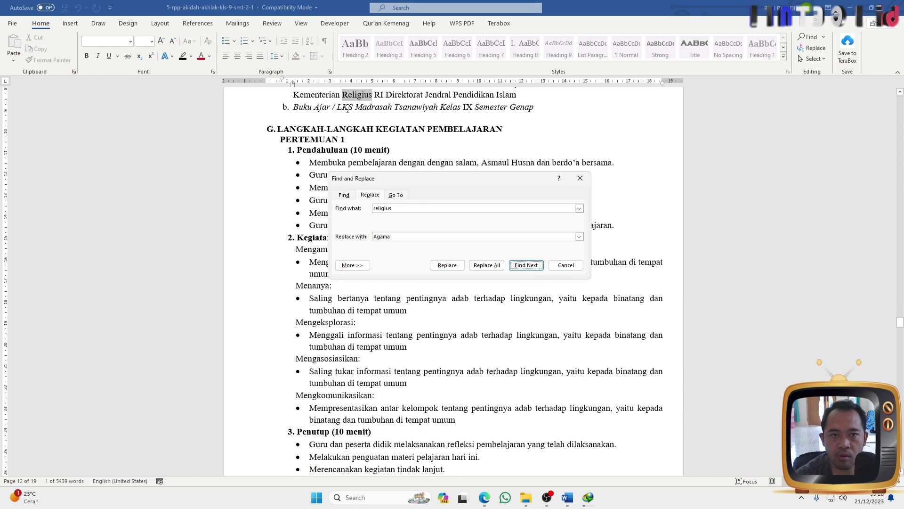
pyautogui.click(537, 266)
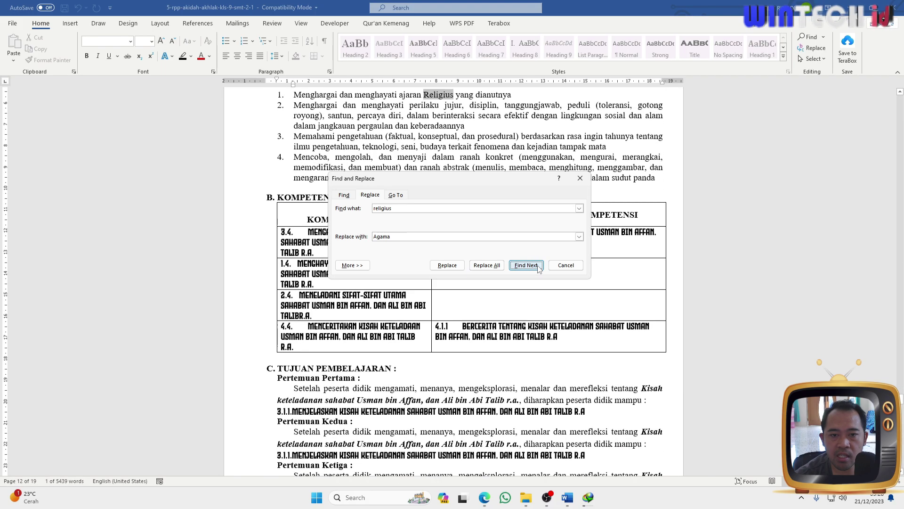
pyautogui.click(525, 265)
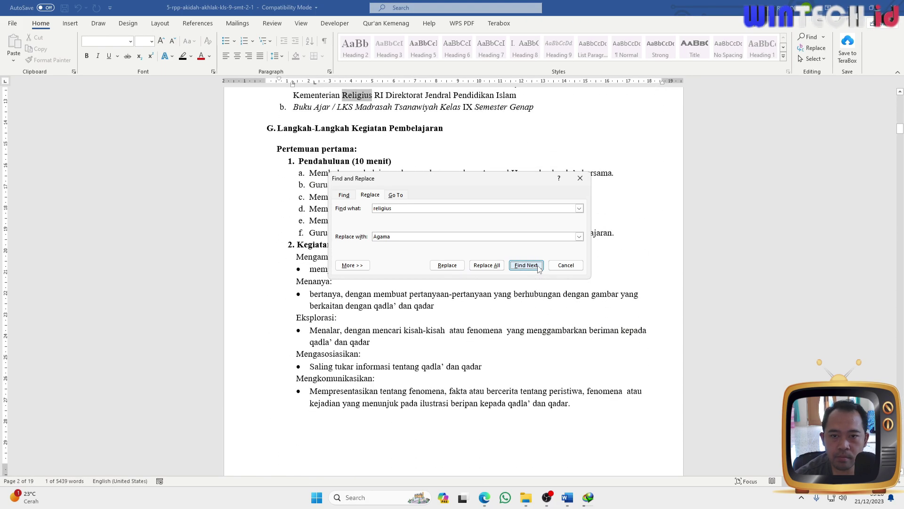
pyautogui.click(533, 266)
pyautogui.click(533, 266)
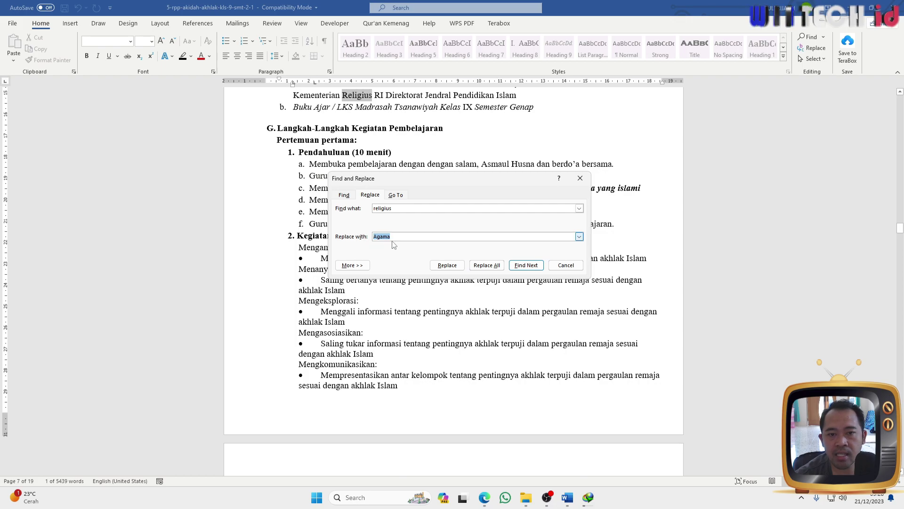
pyautogui.moveTo(432, 176); pyautogui.dragTo(433, 157)
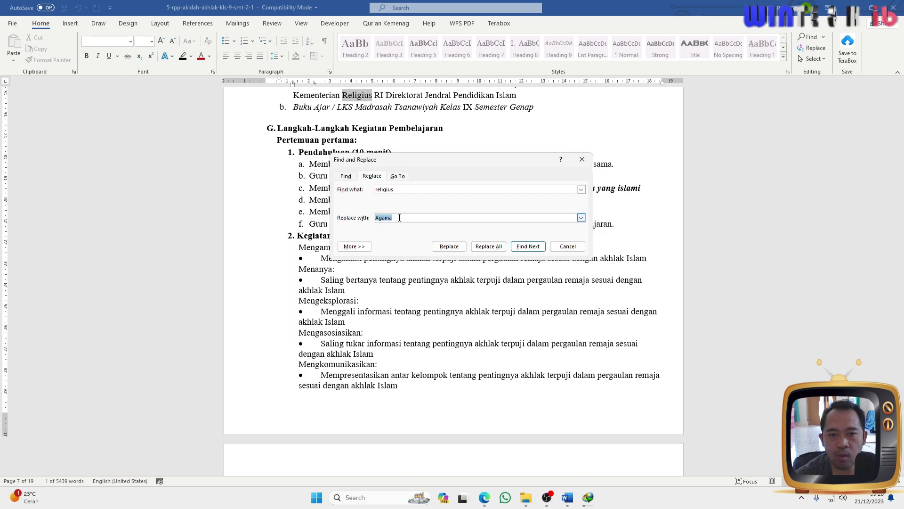
pyautogui.click(400, 217)
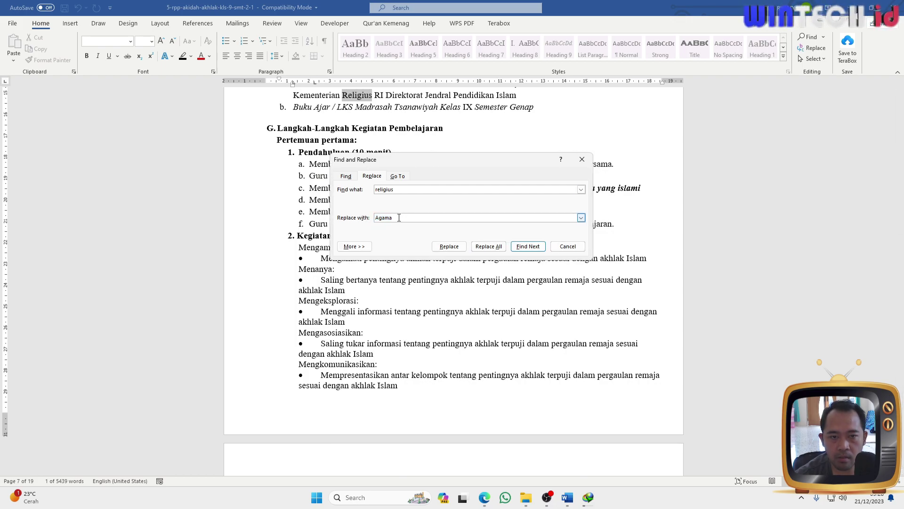
# Replace all 8 occurrences of 'religius' with 'Agama' and dismiss the count message.
pyautogui.click(489, 248)
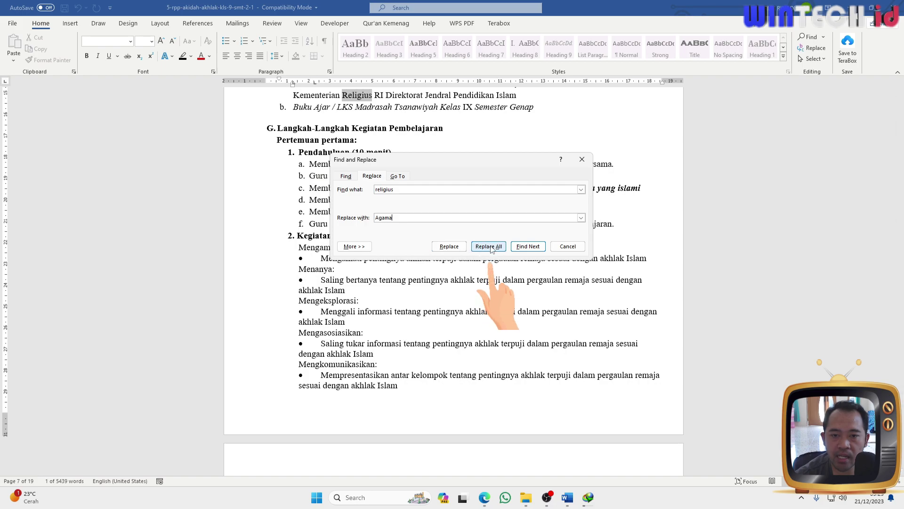
pyautogui.click(490, 246)
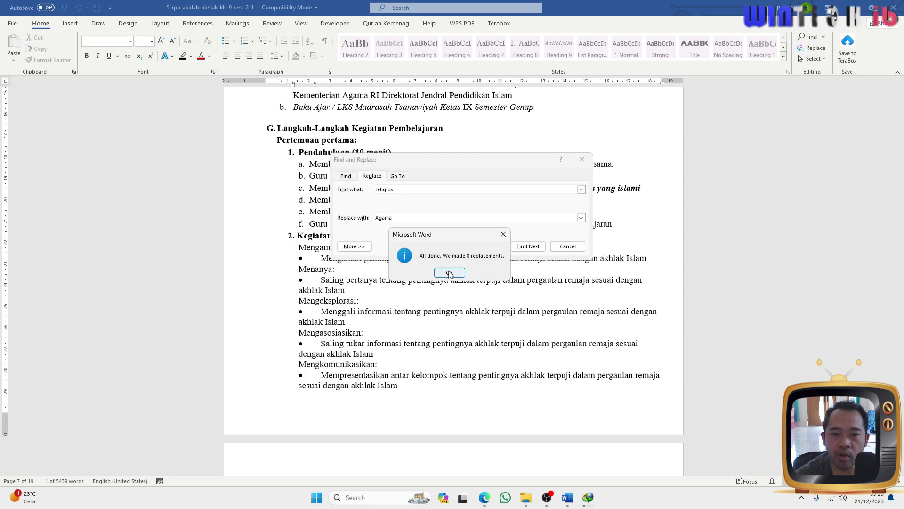
pyautogui.click(450, 273)
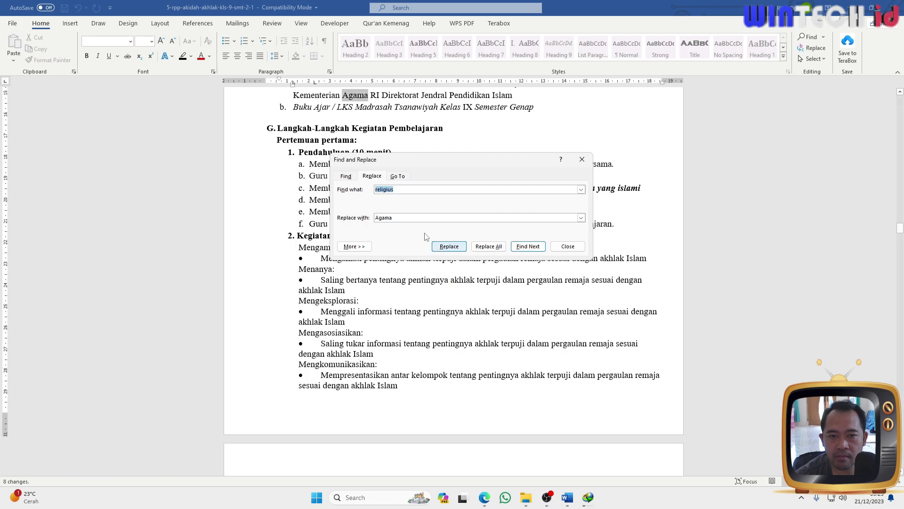
# Clear the Replace with field and step through Agama matches up to page 17.
pyautogui.click(407, 215)
pyautogui.press('BackSpace')
pyautogui.write('agama')
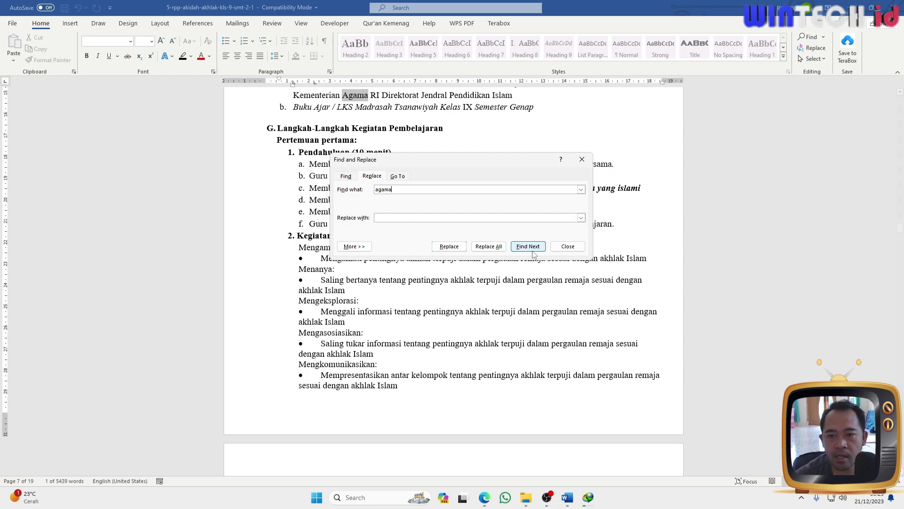
pyautogui.click(528, 247)
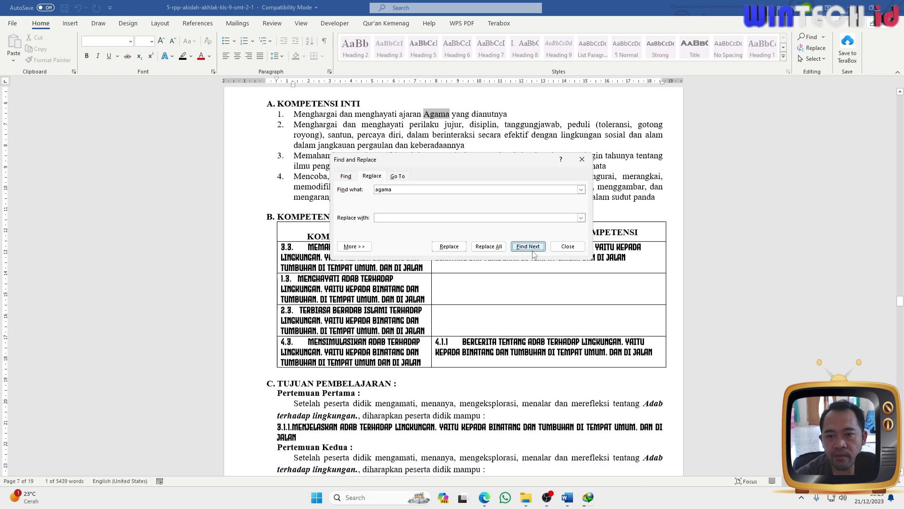
pyautogui.click(520, 245)
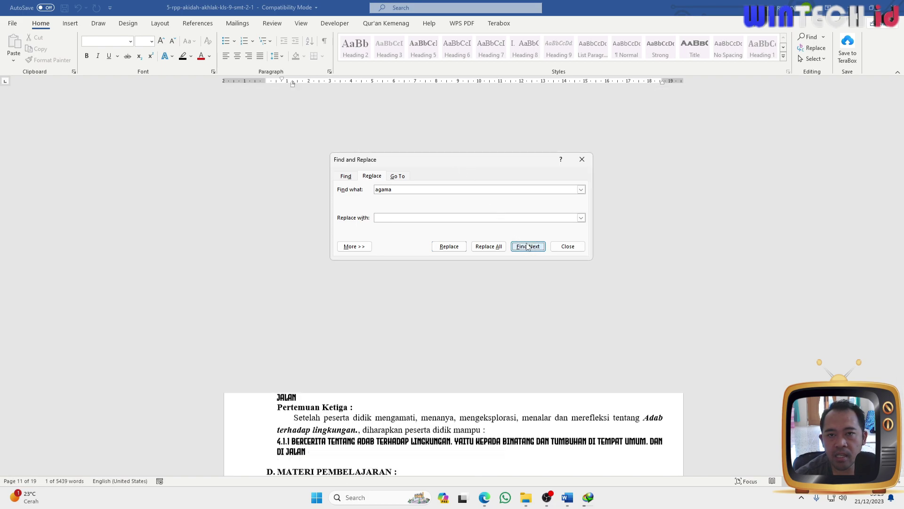
pyautogui.moveTo(462, 155); pyautogui.dragTo(442, 186)
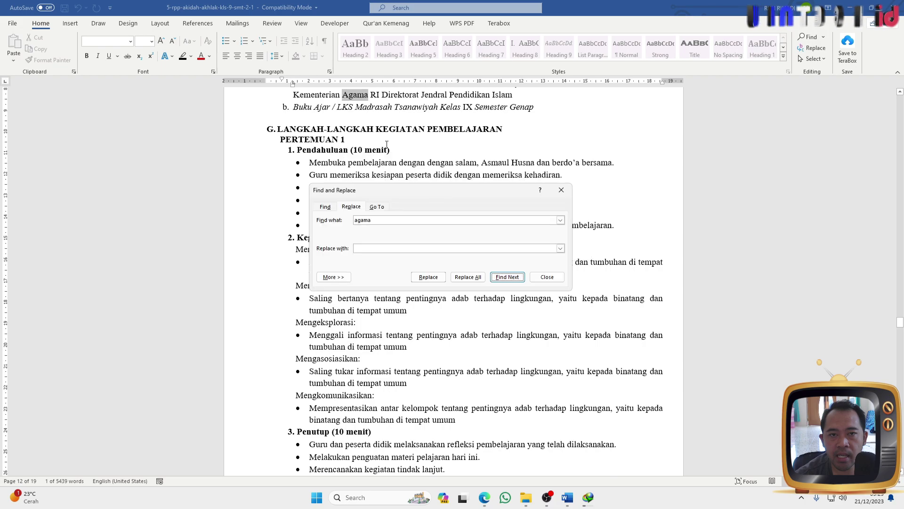
pyautogui.scroll(1, 365, 136)
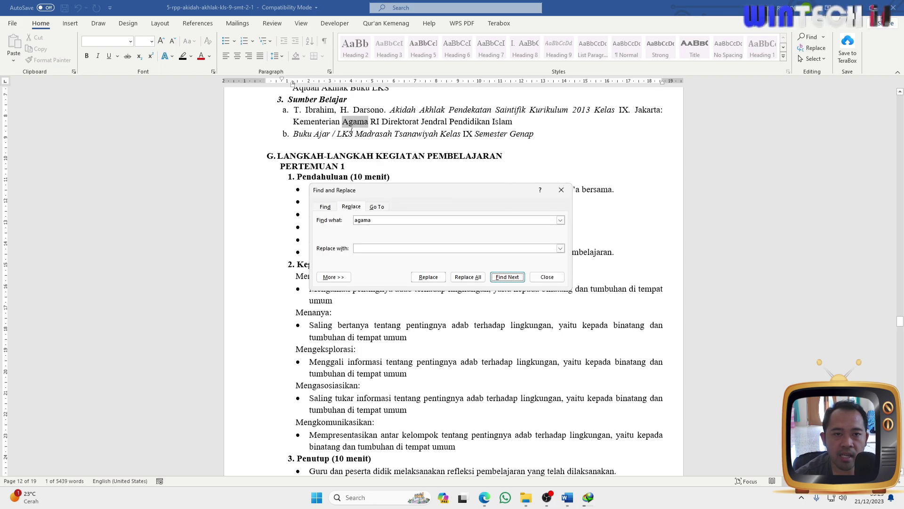
pyautogui.click(508, 278)
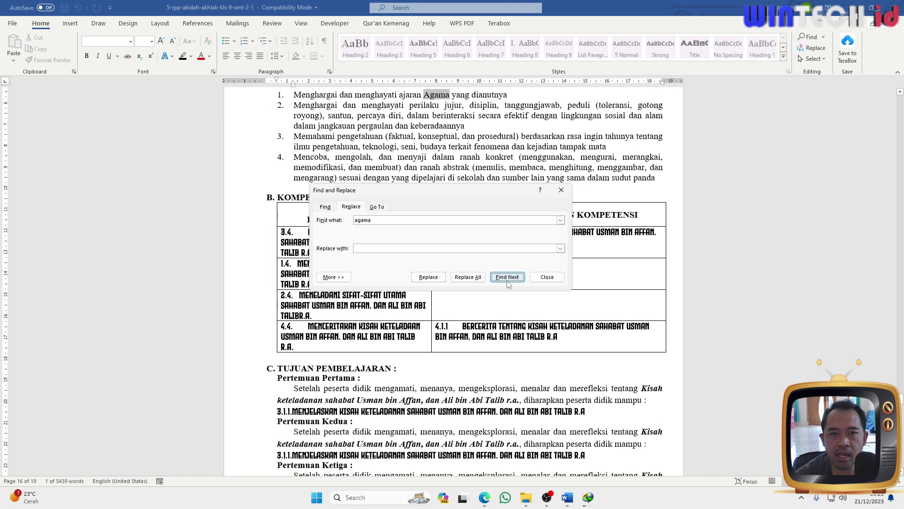
pyautogui.click(508, 282)
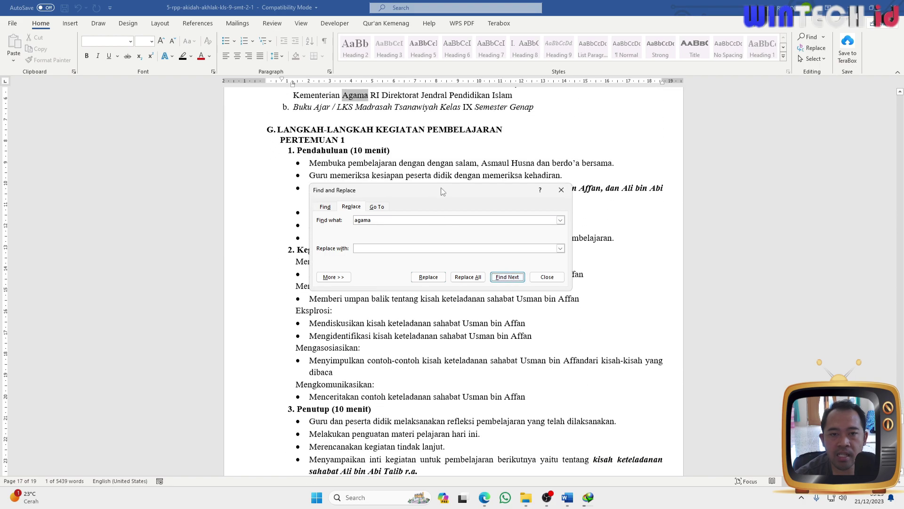
# Search on to the document's end, dismiss the end message, and close Find and Replace.
pyautogui.moveTo(442, 190); pyautogui.dragTo(437, 191)
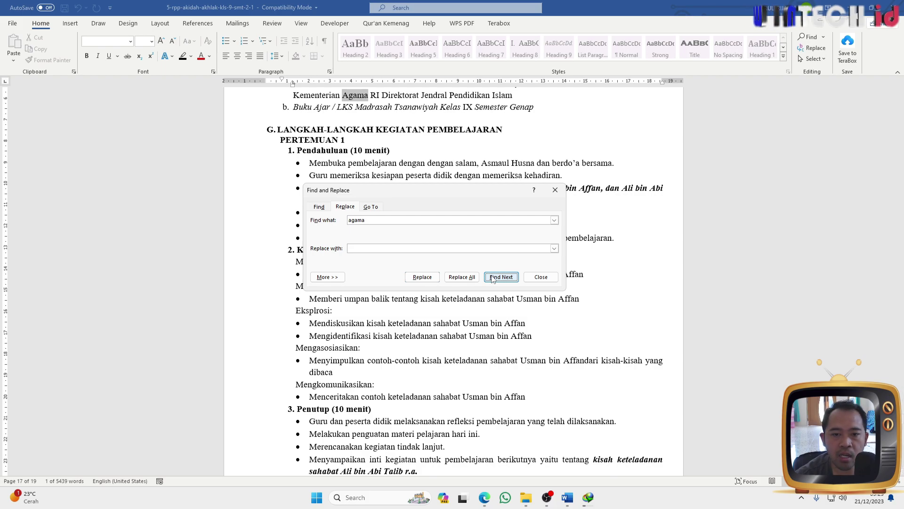
pyautogui.click(492, 279)
pyautogui.click(475, 276)
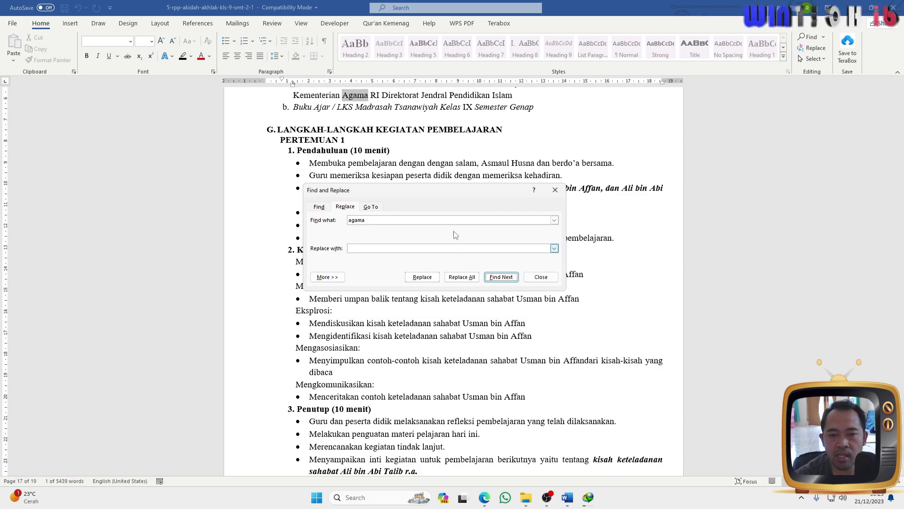
pyautogui.moveTo(466, 188)
pyautogui.mouseDown()
pyautogui.moveTo(457, 188)
pyautogui.moveTo(473, 190)
pyautogui.mouseUp()
pyautogui.click(553, 279)
pyautogui.scroll(1, 532, 321)
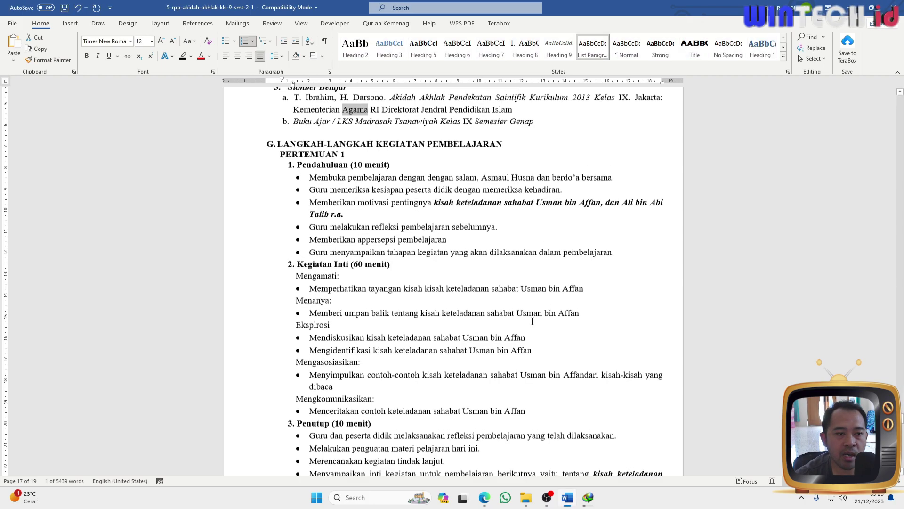
pyautogui.scroll(5, 532, 321)
pyautogui.scroll(-2, 532, 321)
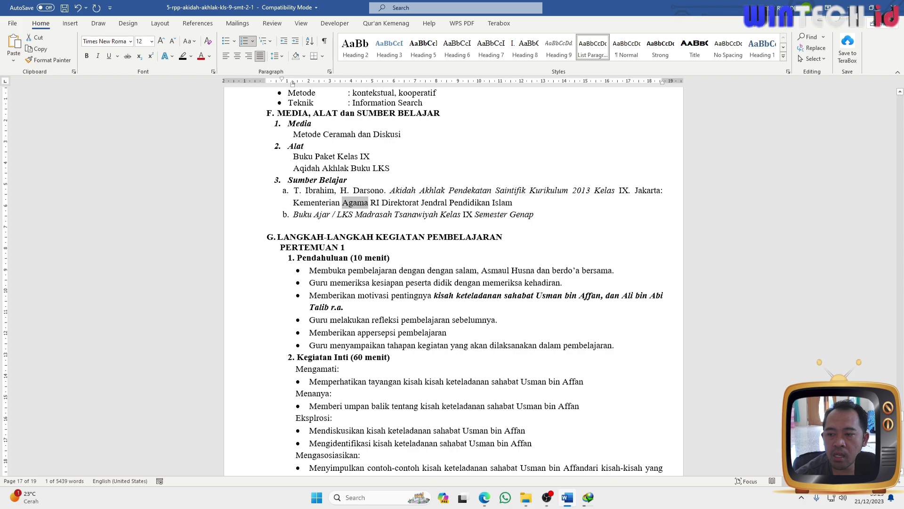
pyautogui.scroll(1, 898, 389)
pyautogui.scroll(1, 898, 389)
pyautogui.scroll(2, 898, 389)
pyautogui.scroll(1, 898, 389)
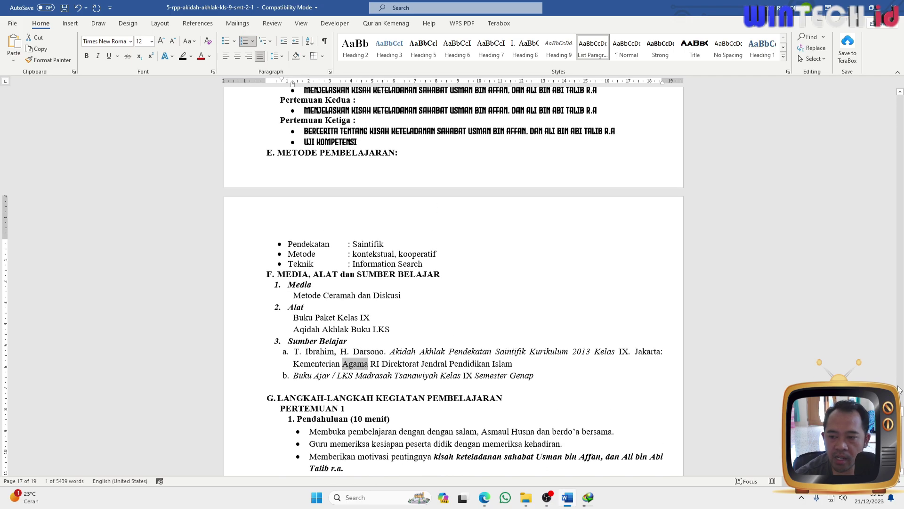
pyautogui.moveTo(898, 389); pyautogui.dragTo(899, 190)
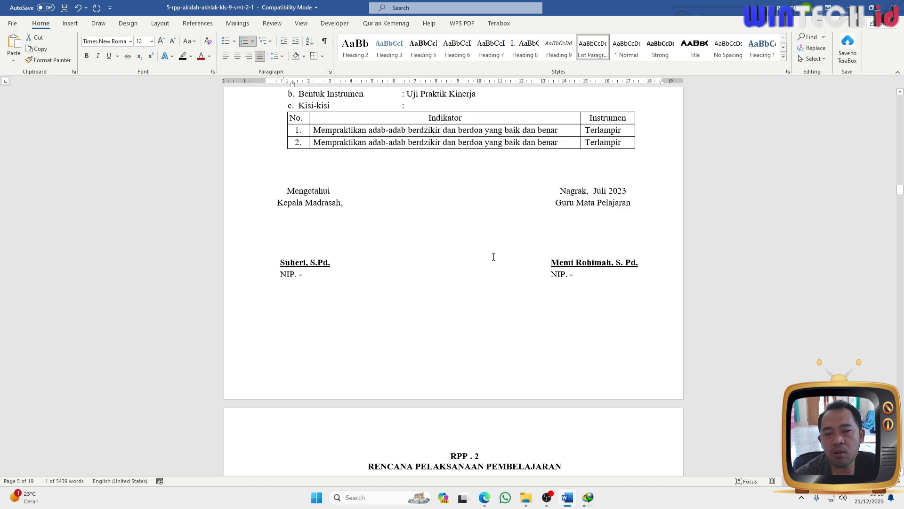
pyautogui.click(300, 239)
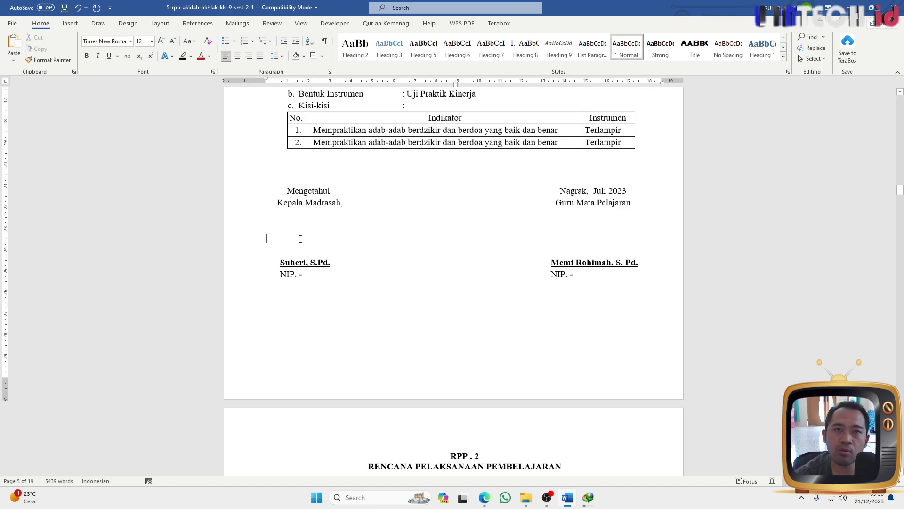